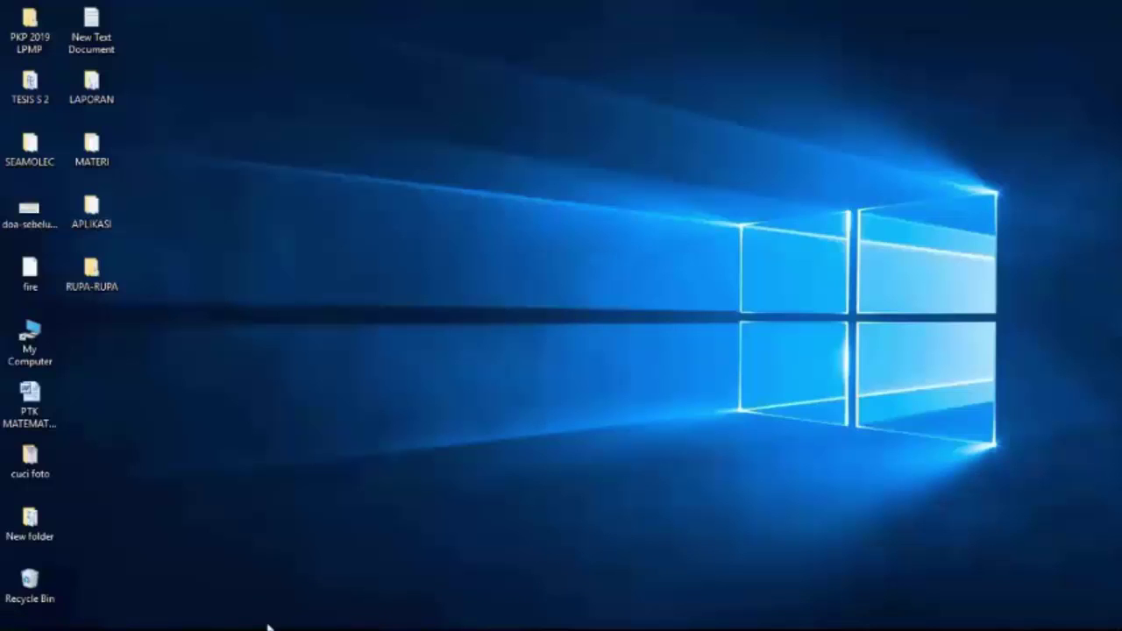
- Extract the TechSmith Camtasia Studio 8.6.0 archive on the HP_TOOLS (E:) drive into its current location
{"action": "left_click", "coordinate": [182, 623]}
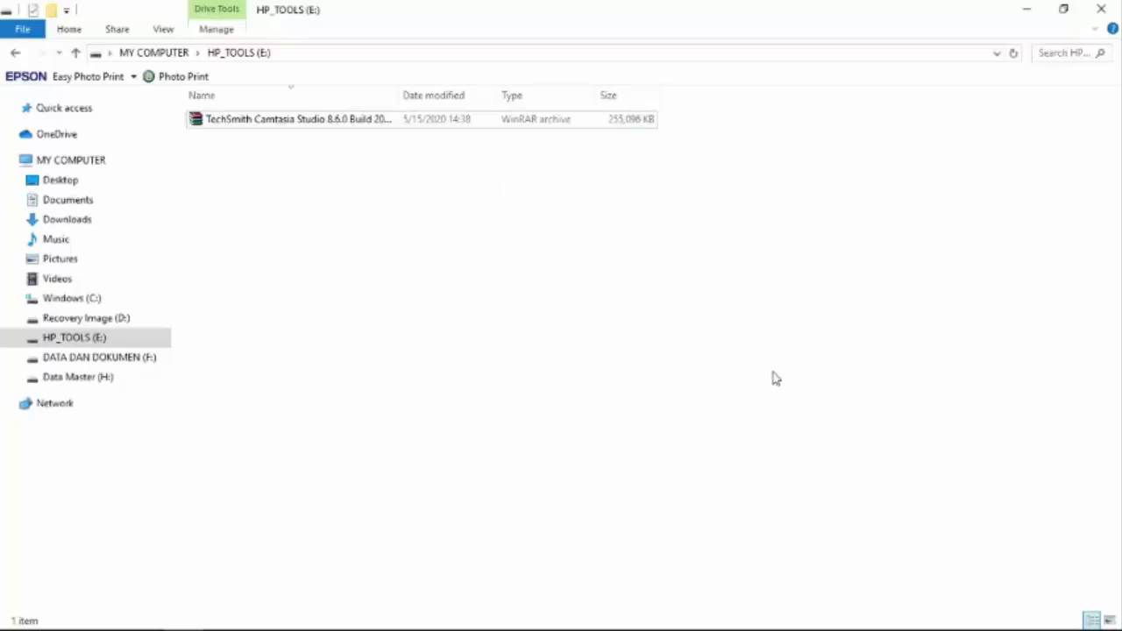
{"action": "mouse_move", "coordinate": [903, 628]}
{"action": "left_click", "coordinate": [968, 619]}
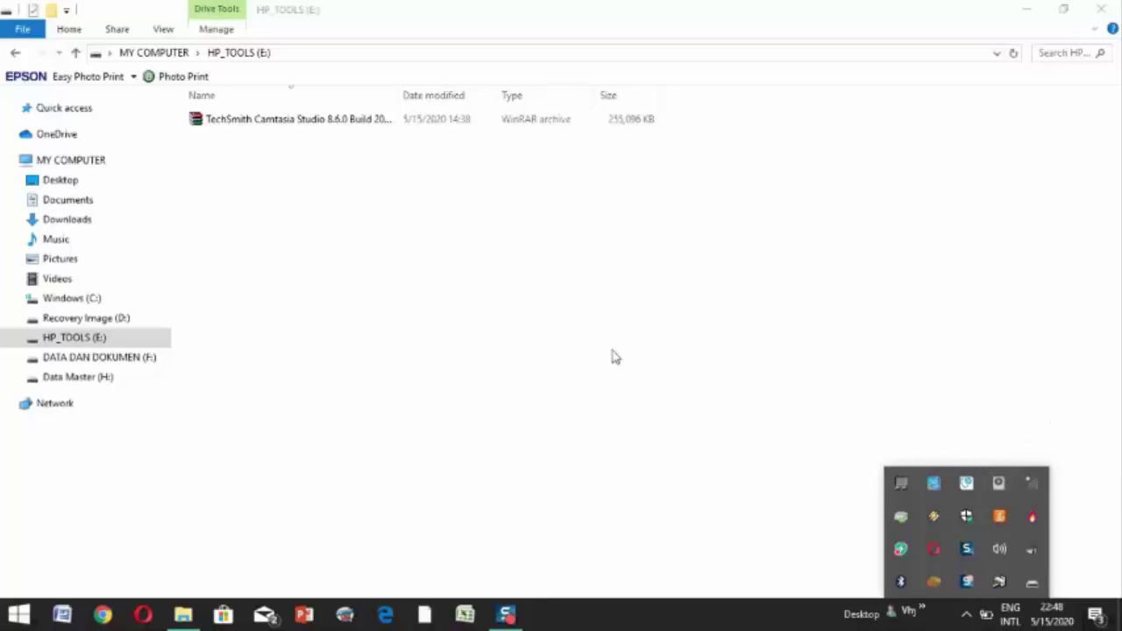
{"action": "left_click", "coordinate": [368, 221]}
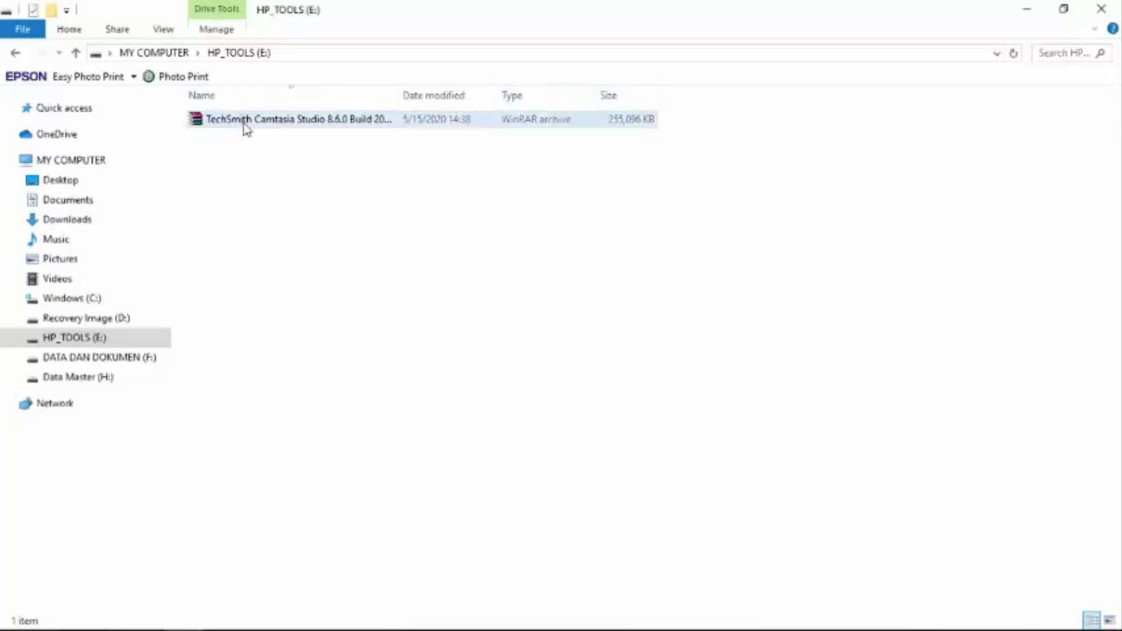
{"action": "left_click", "coordinate": [246, 128]}
{"action": "right_click", "coordinate": [245, 125]}
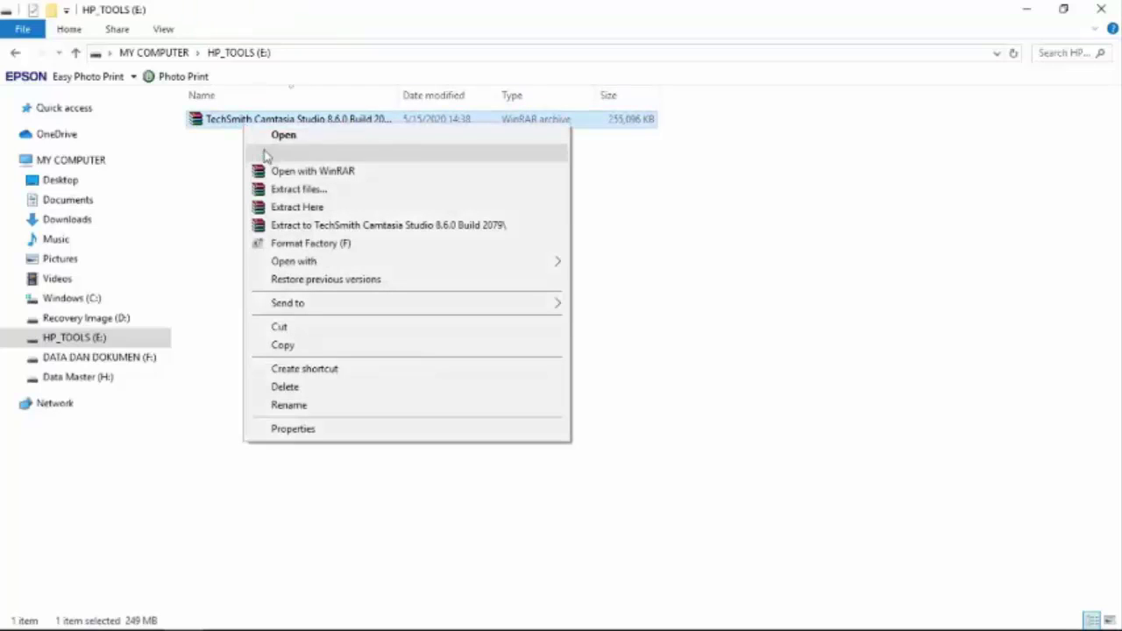
{"action": "left_click", "coordinate": [297, 208]}
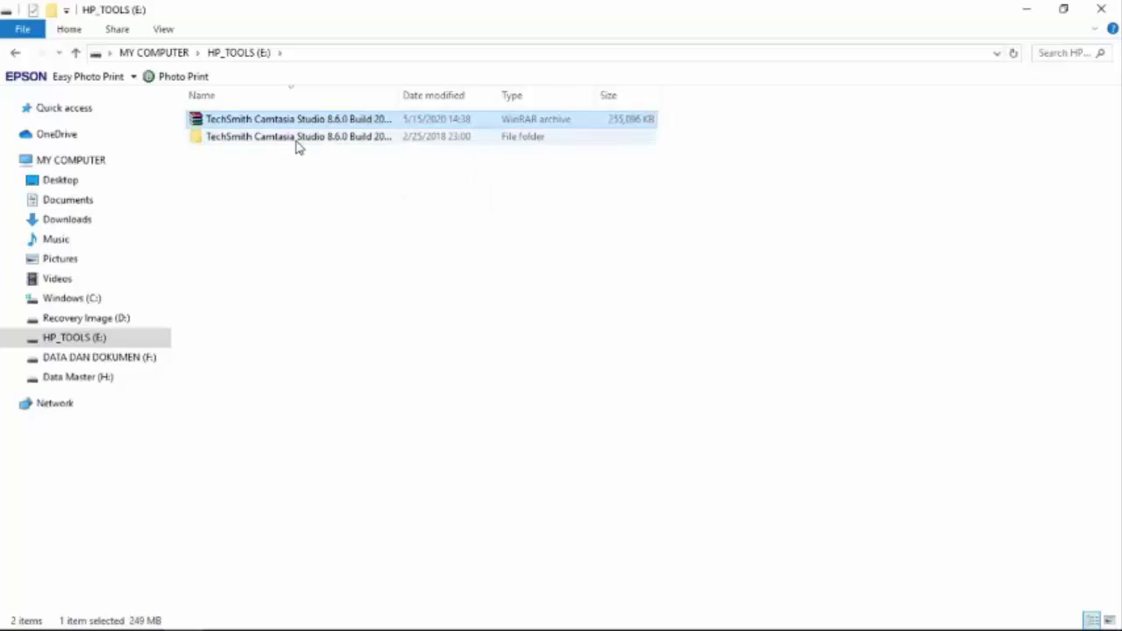
- Open the extracted TechSmith Camtasia Studio 8.6.0 Build 2079 folder and launch the Camtasia Studio installer in it
{"action": "left_click", "coordinate": [298, 140]}
{"action": "right_click", "coordinate": [300, 142]}
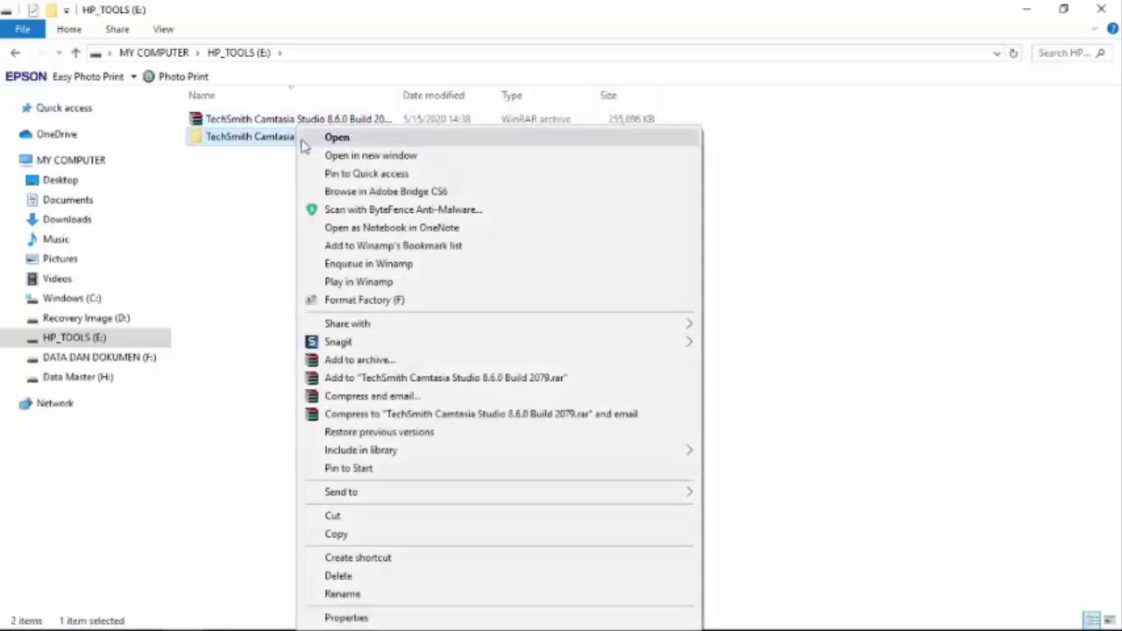
{"action": "left_click", "coordinate": [305, 139]}
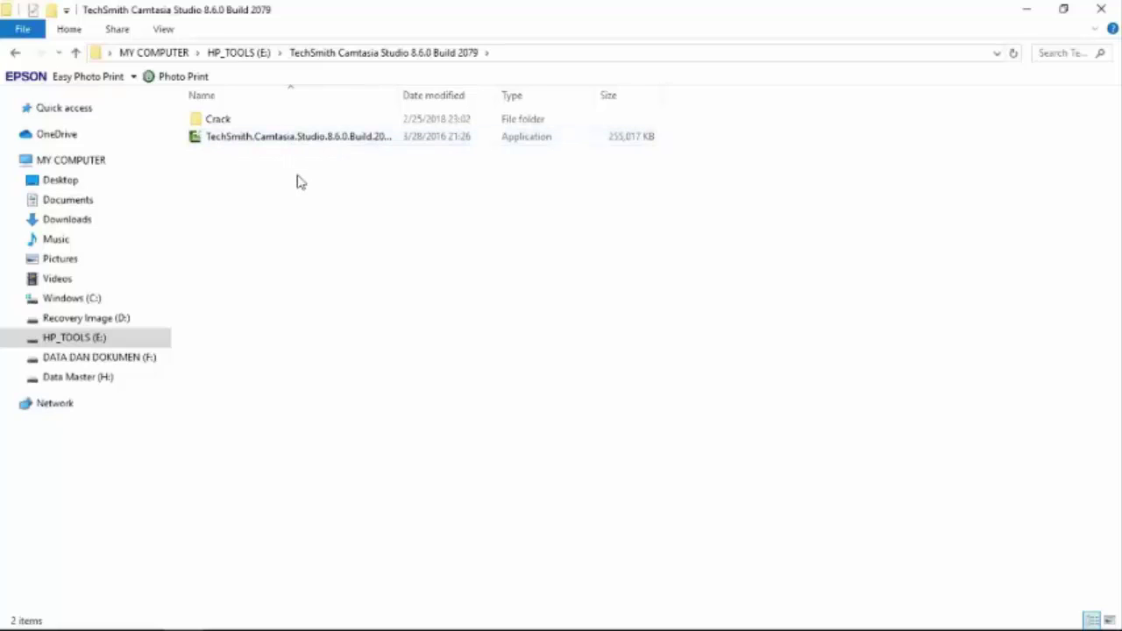
{"action": "right_click", "coordinate": [250, 141]}
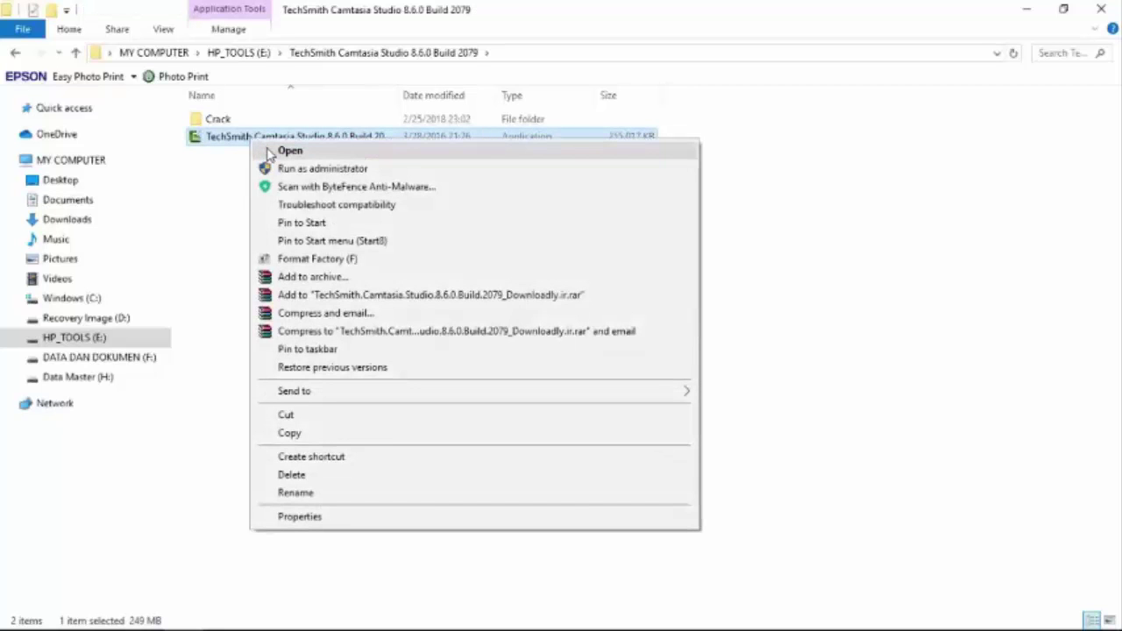
{"action": "left_click", "coordinate": [290, 151]}
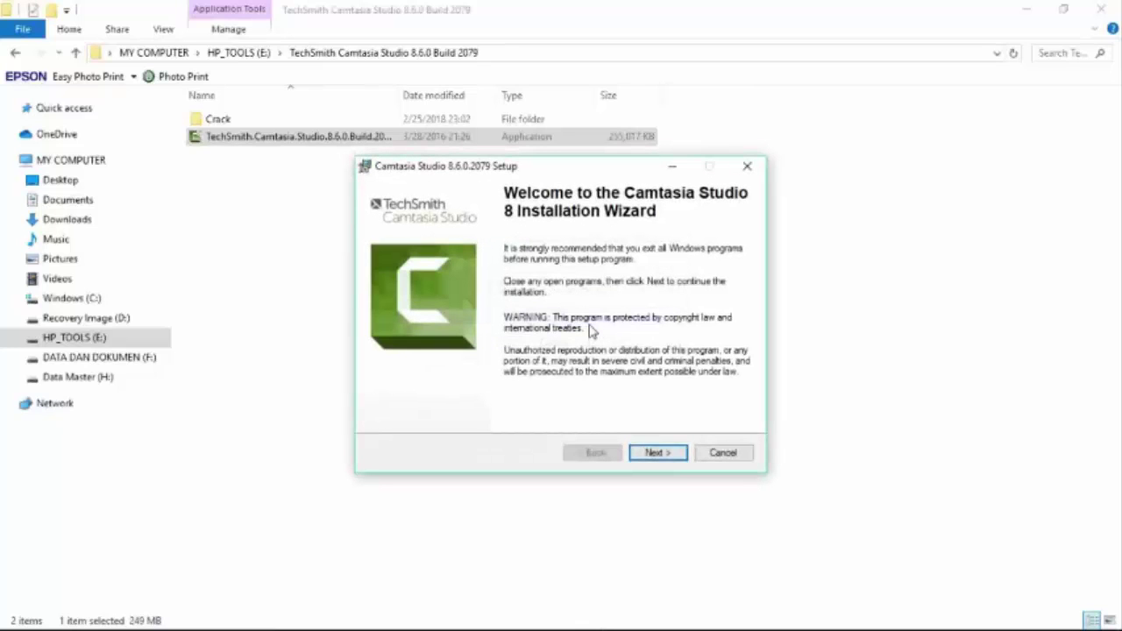
- Accept the license agreement and install Camtasia Studio 8 with the default folder, PowerPoint add-in, desktop shortcut and library assets options
{"action": "left_click", "coordinate": [668, 456]}
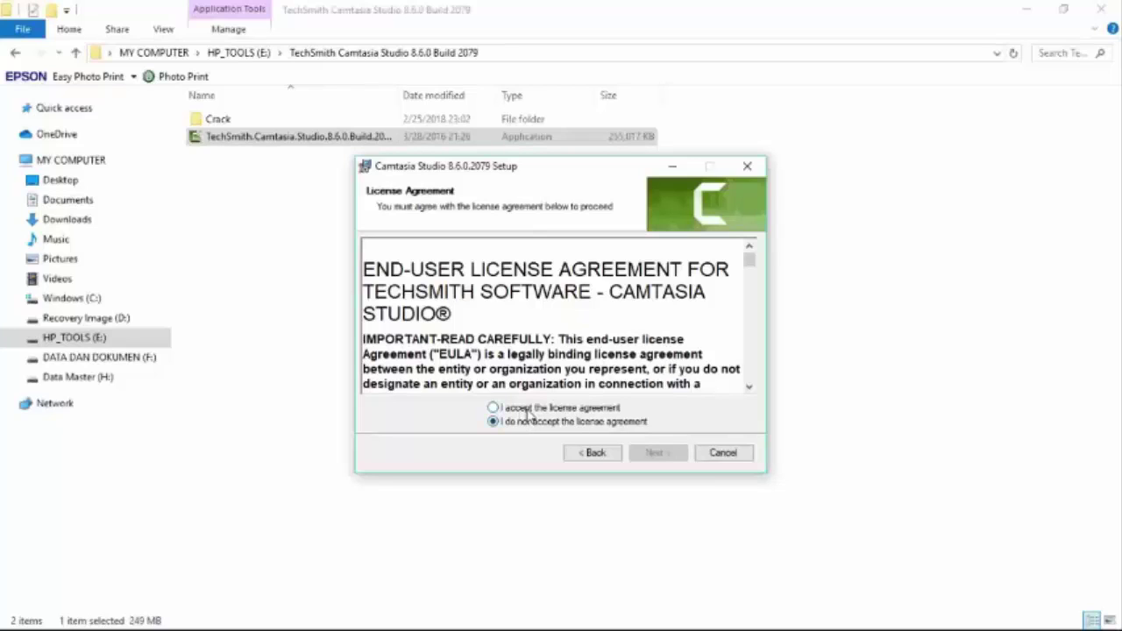
{"action": "left_click", "coordinate": [531, 409]}
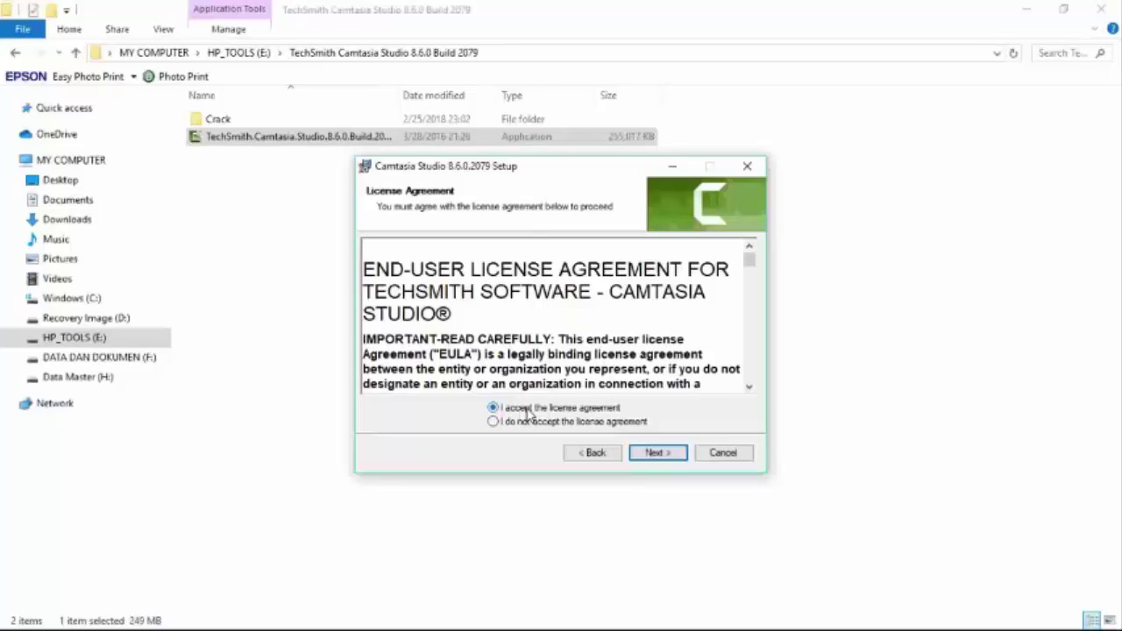
{"action": "left_click", "coordinate": [648, 458]}
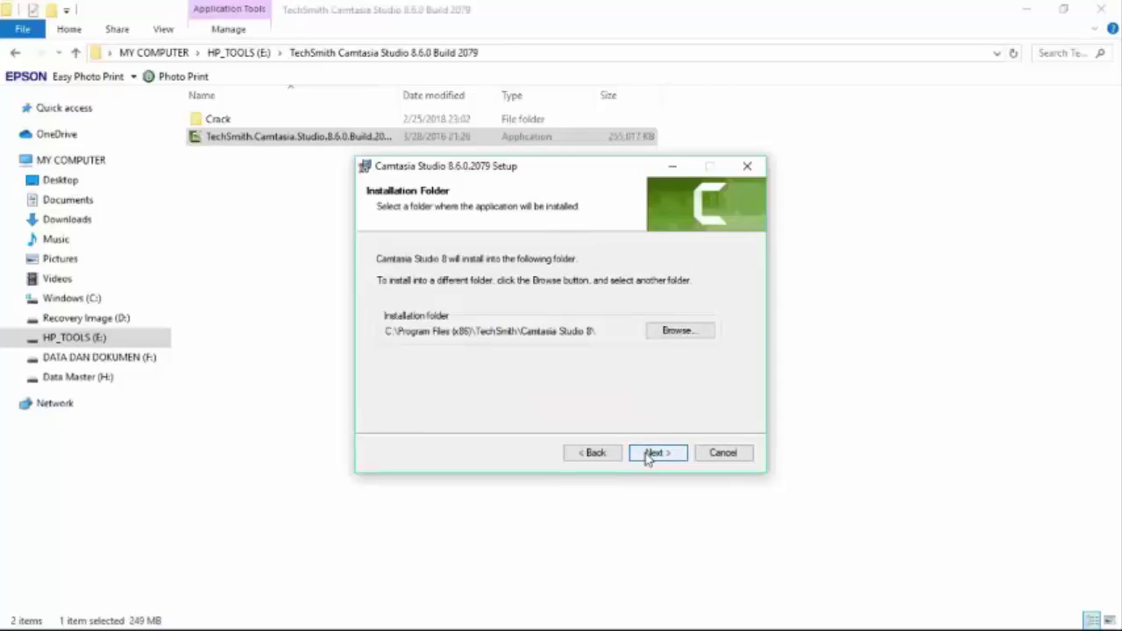
{"action": "left_click", "coordinate": [648, 458]}
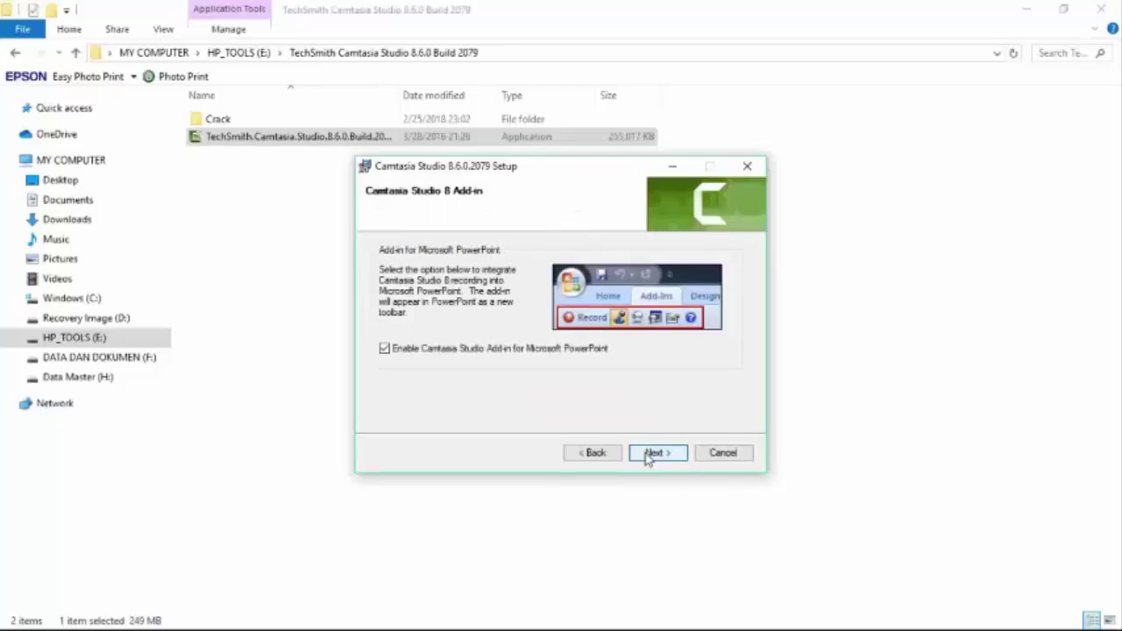
{"action": "left_click", "coordinate": [648, 458]}
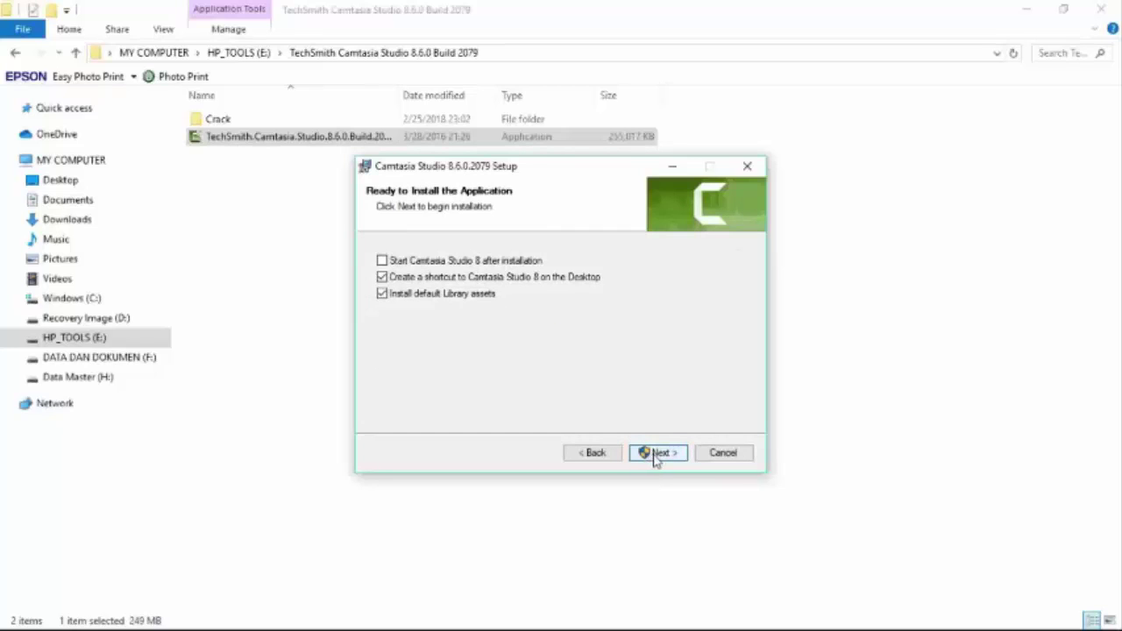
{"action": "left_click", "coordinate": [649, 457]}
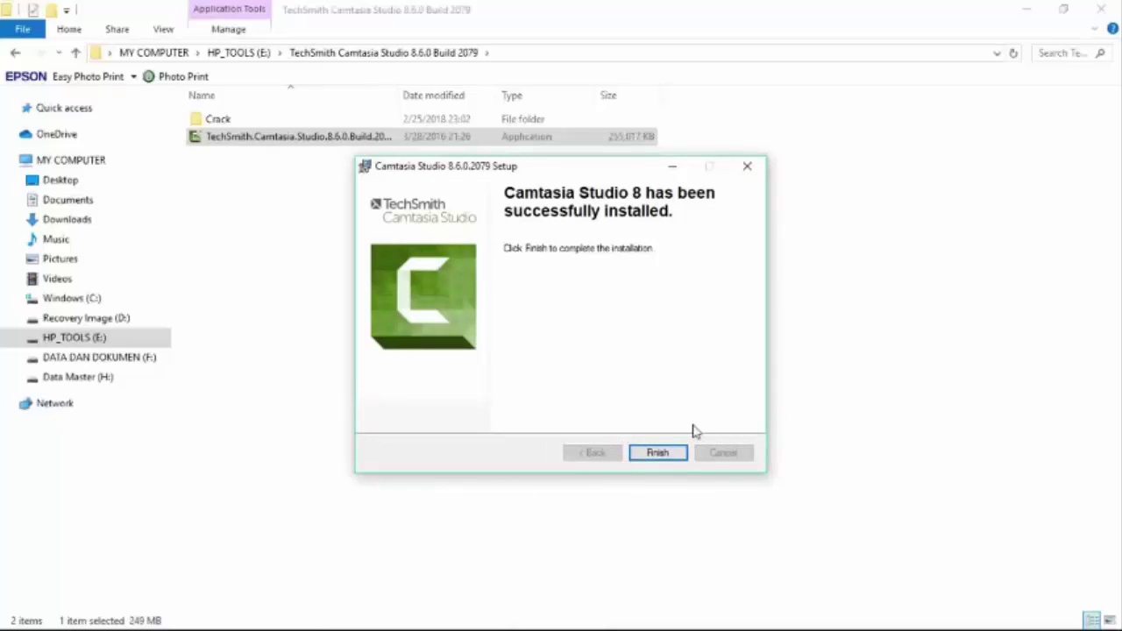
- Finish the Camtasia Studio setup and quit the Opera browser that it opens
{"action": "left_click", "coordinate": [659, 453]}
{"action": "left_click", "coordinate": [1108, 12]}
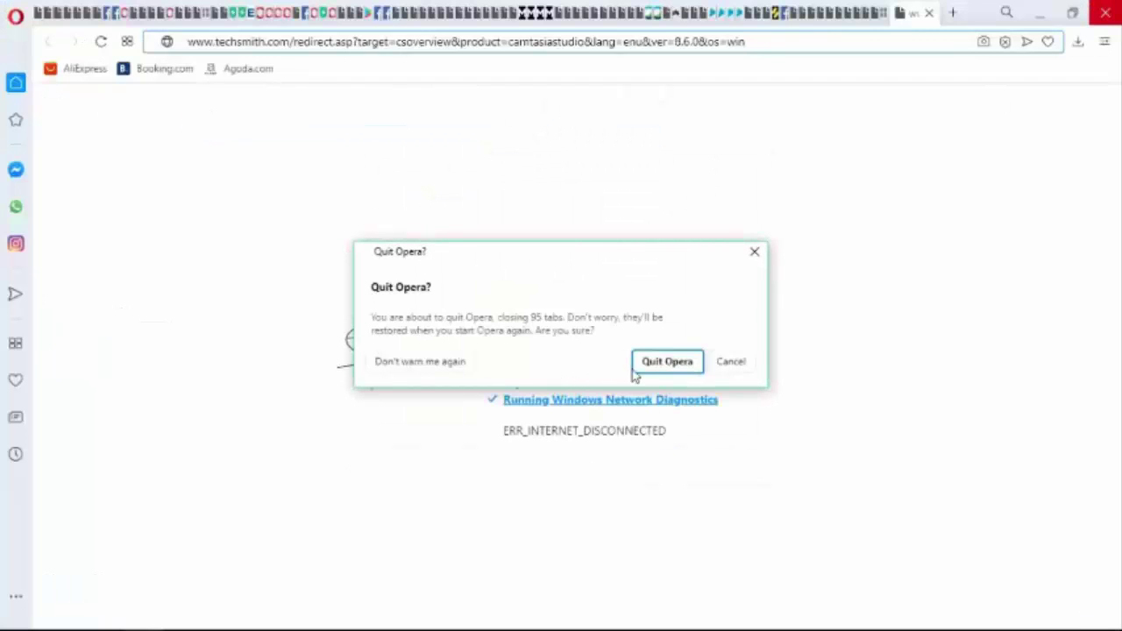
{"action": "left_click", "coordinate": [639, 367]}
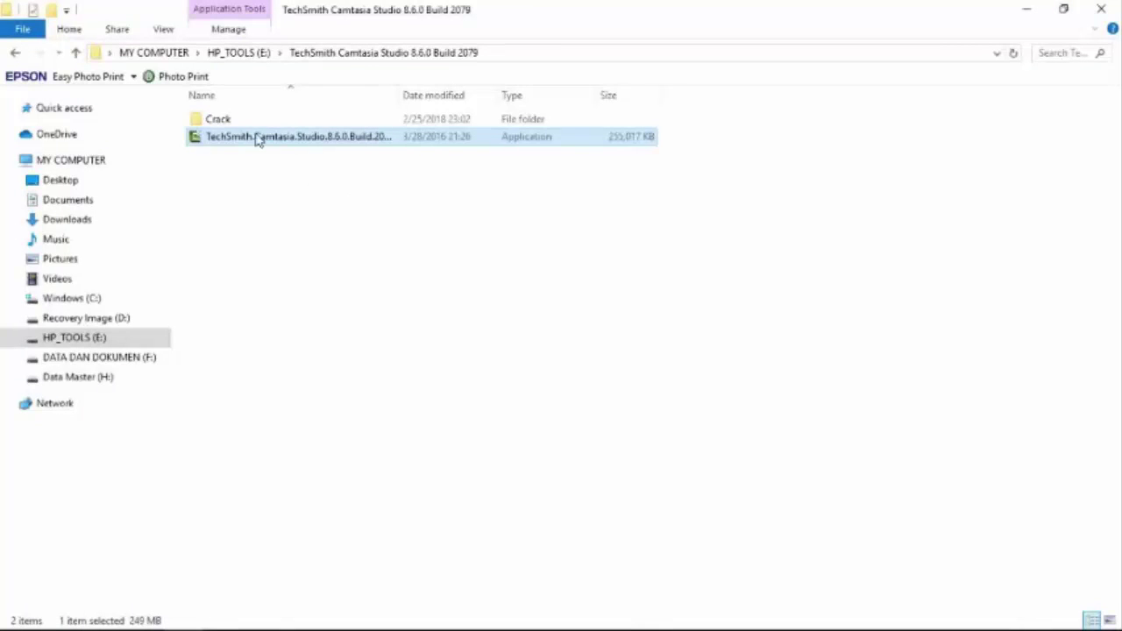
- Copy the Patch_DownLoadLy.iR application from the Patch folder inside the Crack folder
{"action": "double_click", "coordinate": [250, 136]}
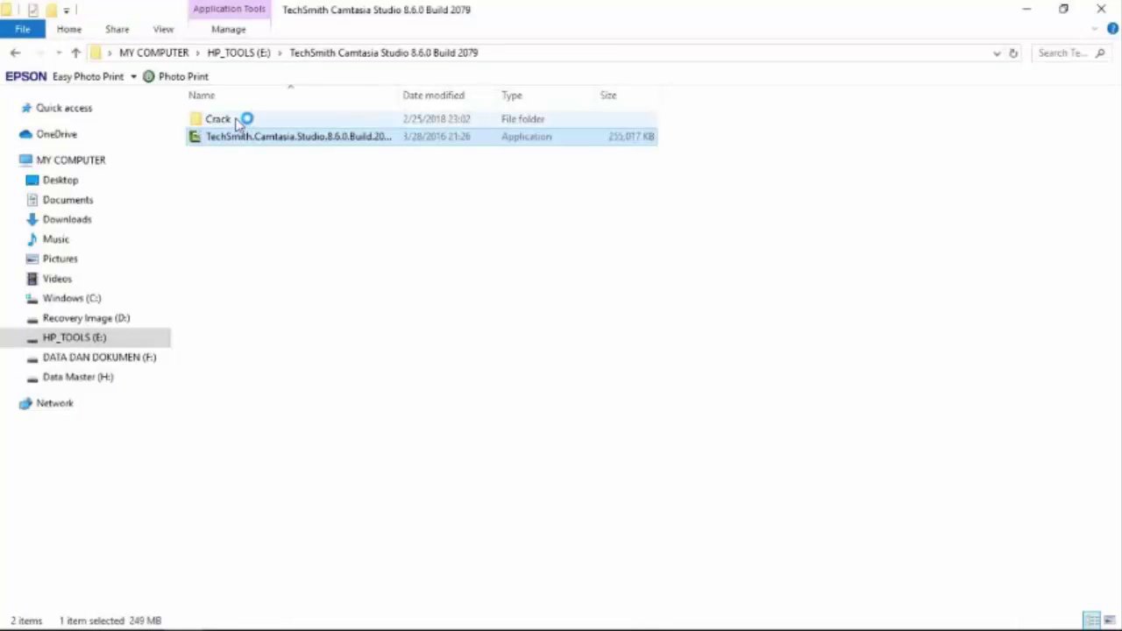
{"action": "left_click", "coordinate": [242, 125]}
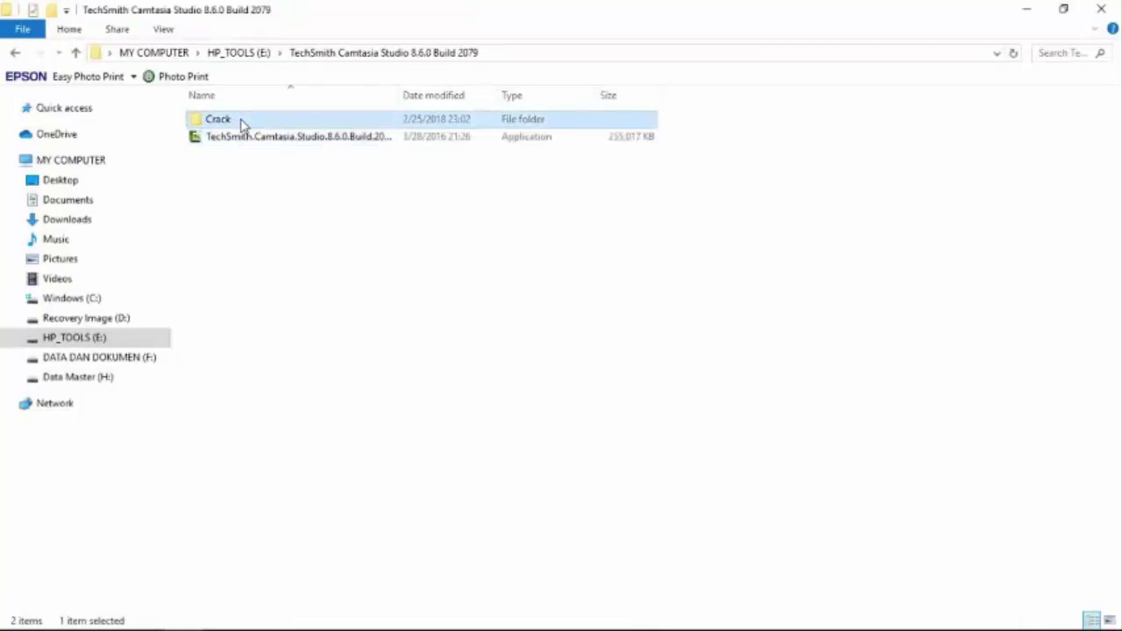
{"action": "right_click", "coordinate": [242, 124]}
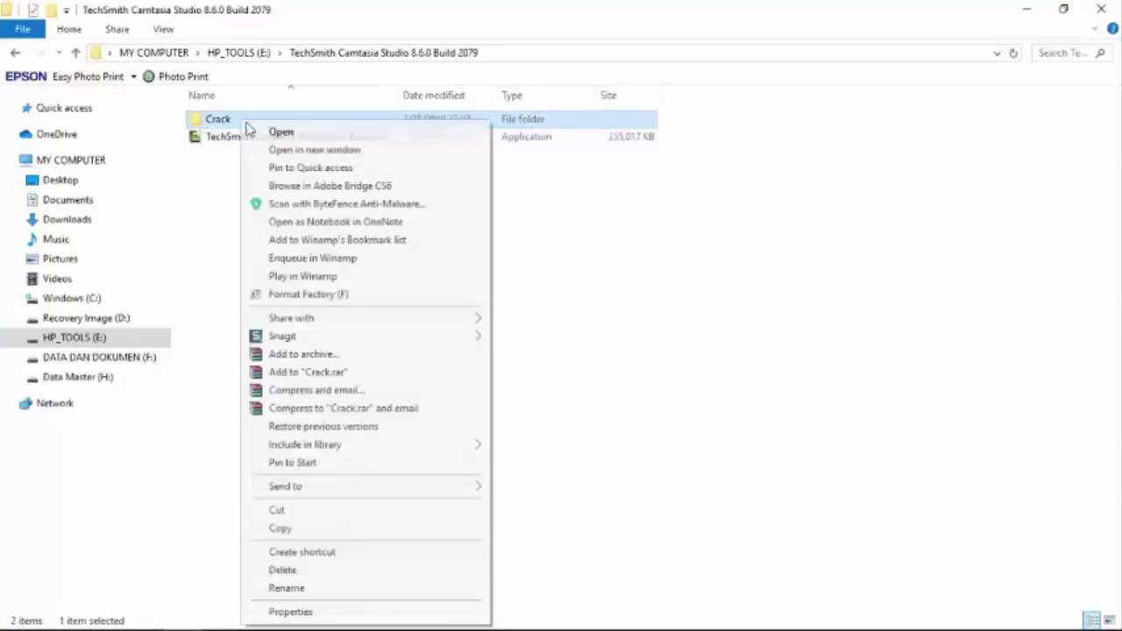
{"action": "left_click", "coordinate": [262, 132]}
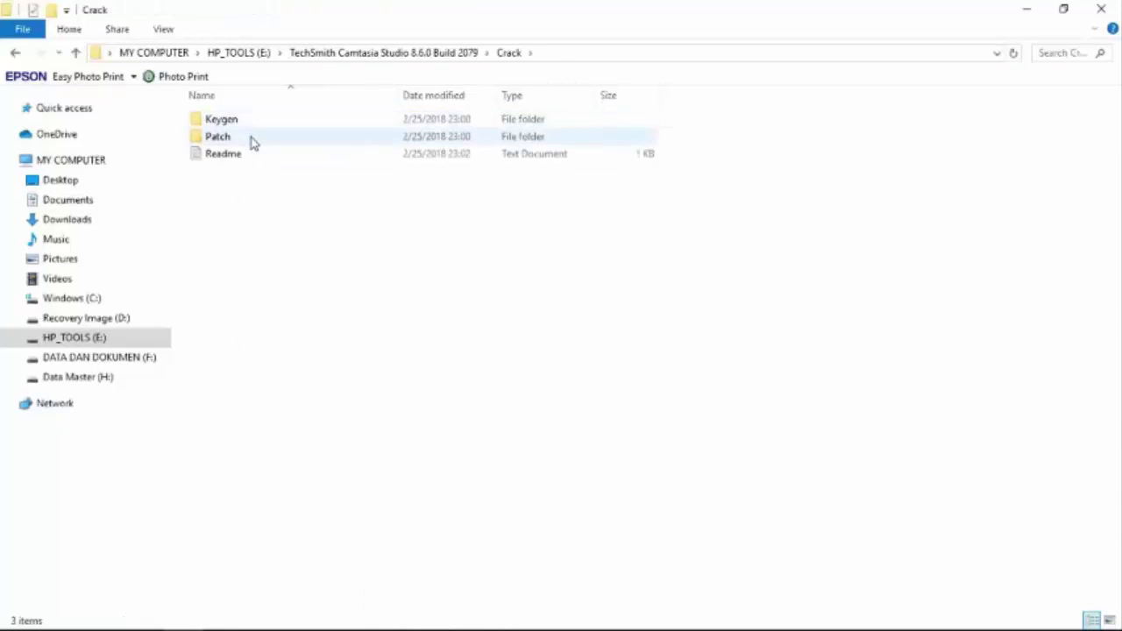
{"action": "double_click", "coordinate": [251, 137]}
{"action": "left_click", "coordinate": [254, 128]}
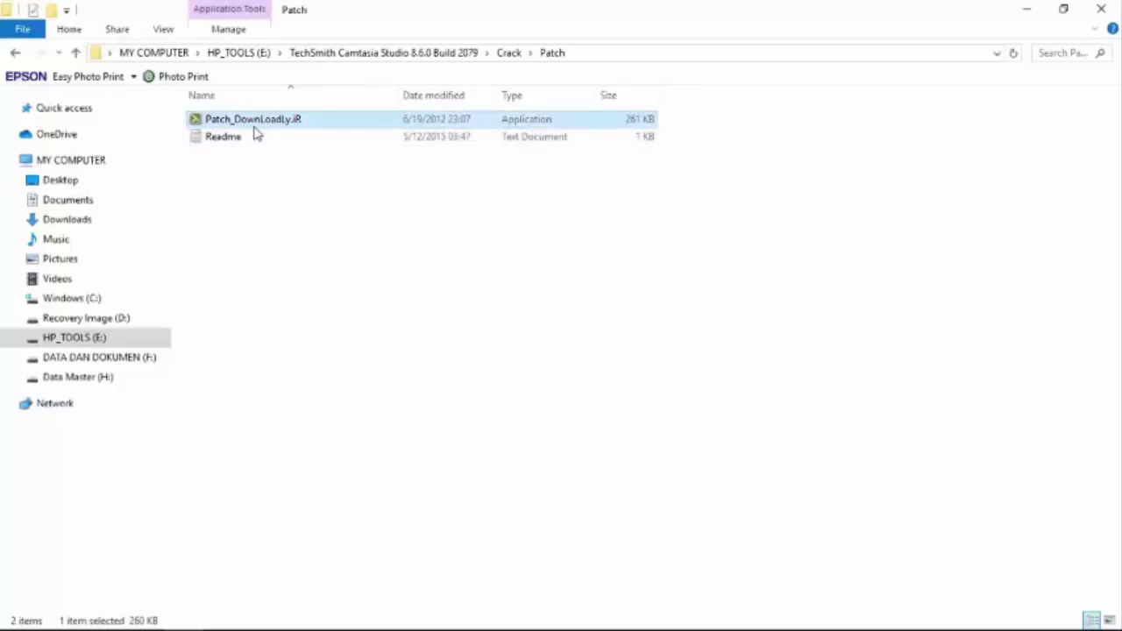
{"action": "right_click", "coordinate": [254, 126]}
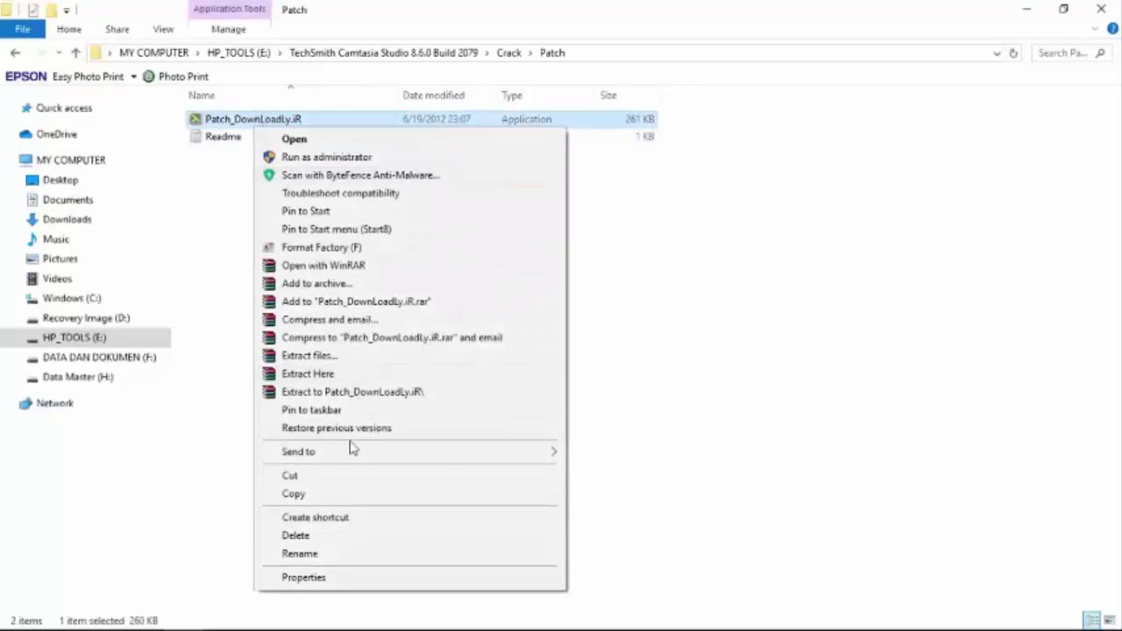
{"action": "left_click", "coordinate": [348, 494]}
{"action": "left_click", "coordinate": [298, 267]}
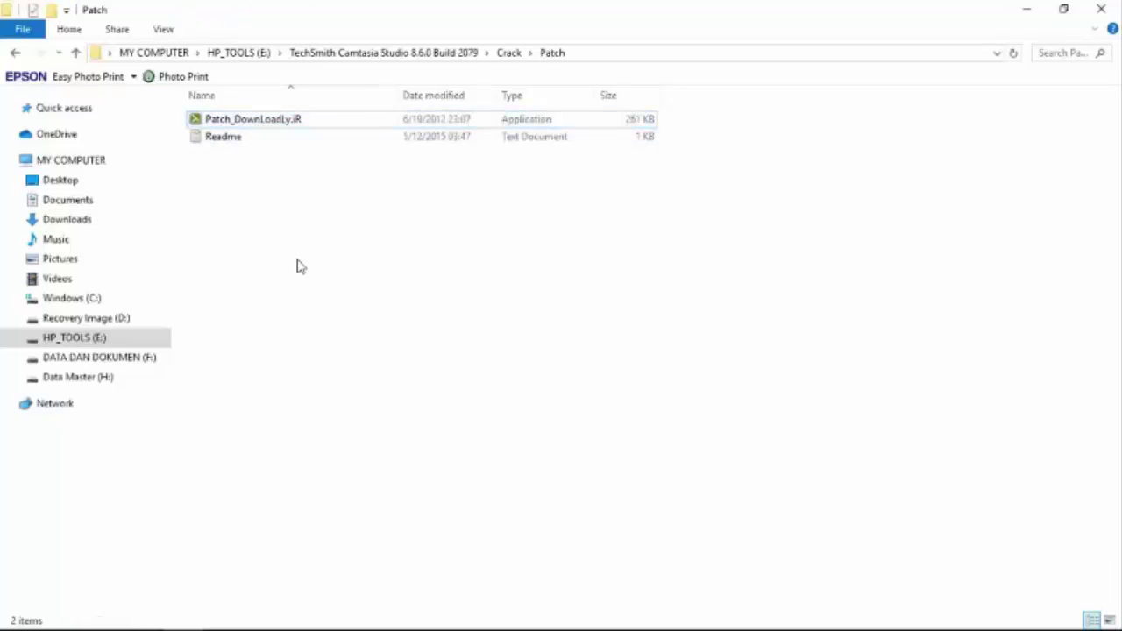
- Open the Camtasia Studio 8 installation folder under Program Files (x86)\TechSmith on the Windows (C:) drive
{"action": "left_click", "coordinate": [121, 299]}
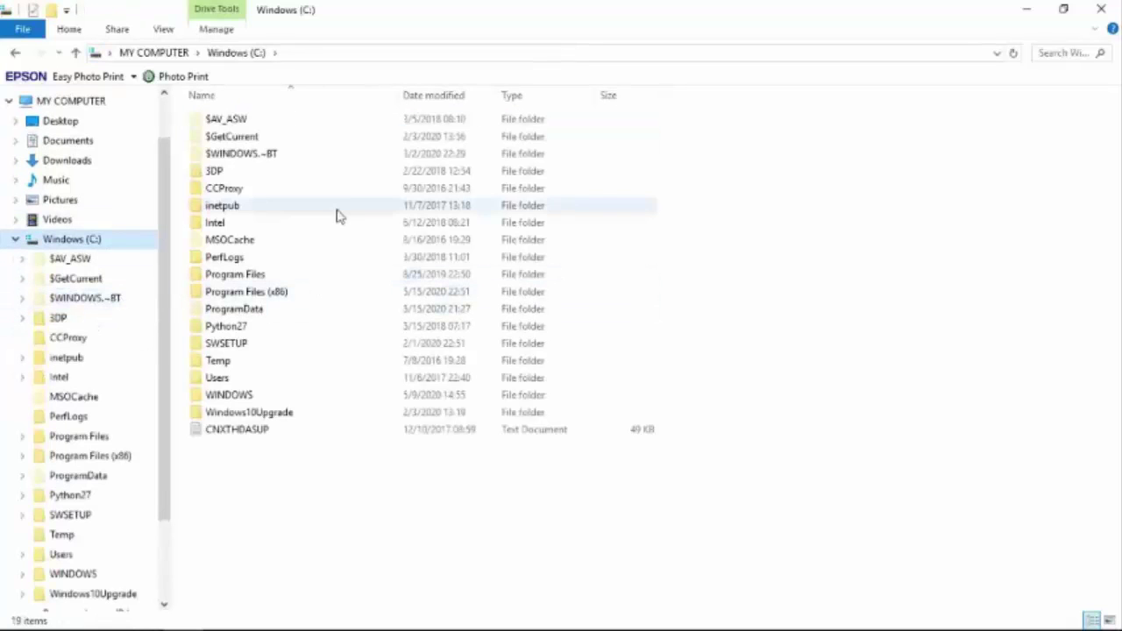
{"action": "double_click", "coordinate": [298, 296]}
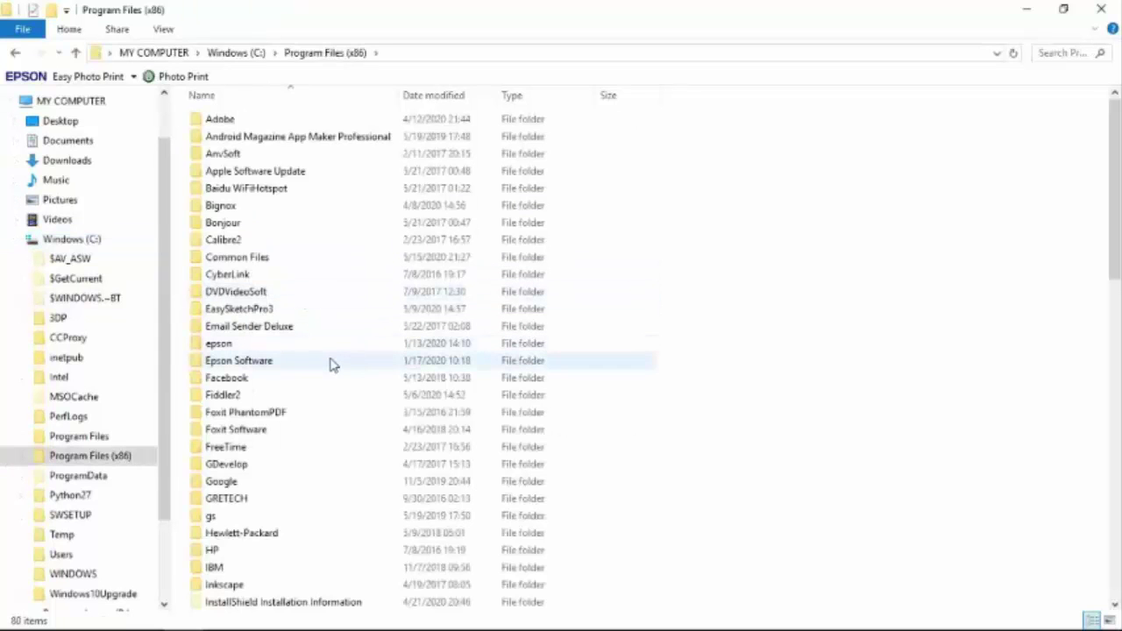
{"action": "scroll", "coordinate": [333, 372], "scroll_direction": "down", "scroll_amount": 3}
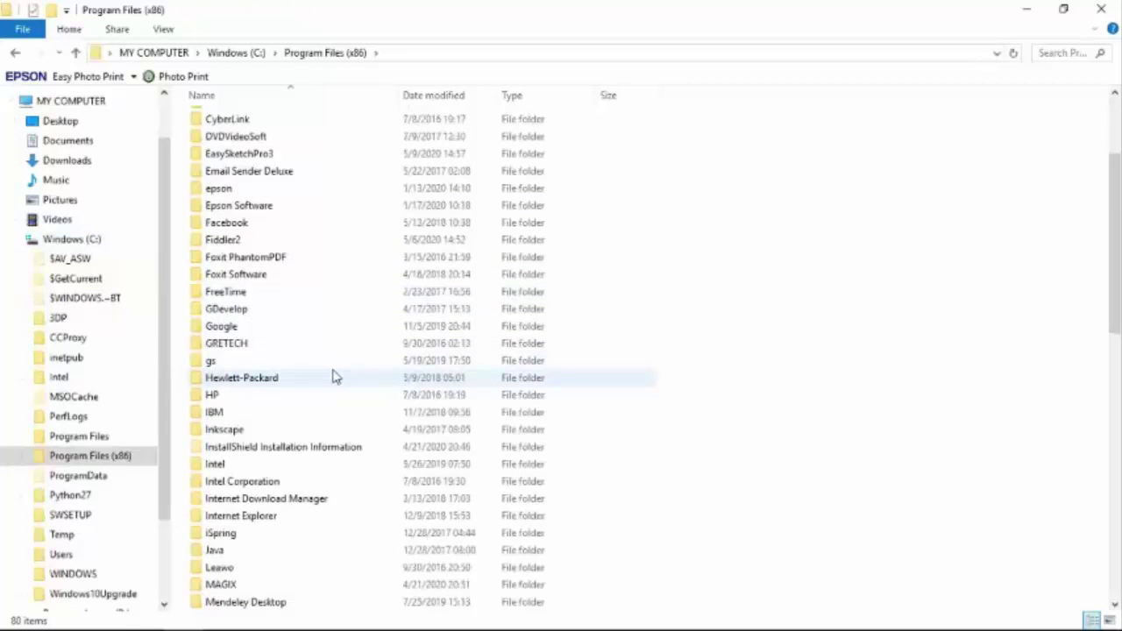
{"action": "scroll", "coordinate": [335, 377], "scroll_direction": "down", "scroll_amount": 14}
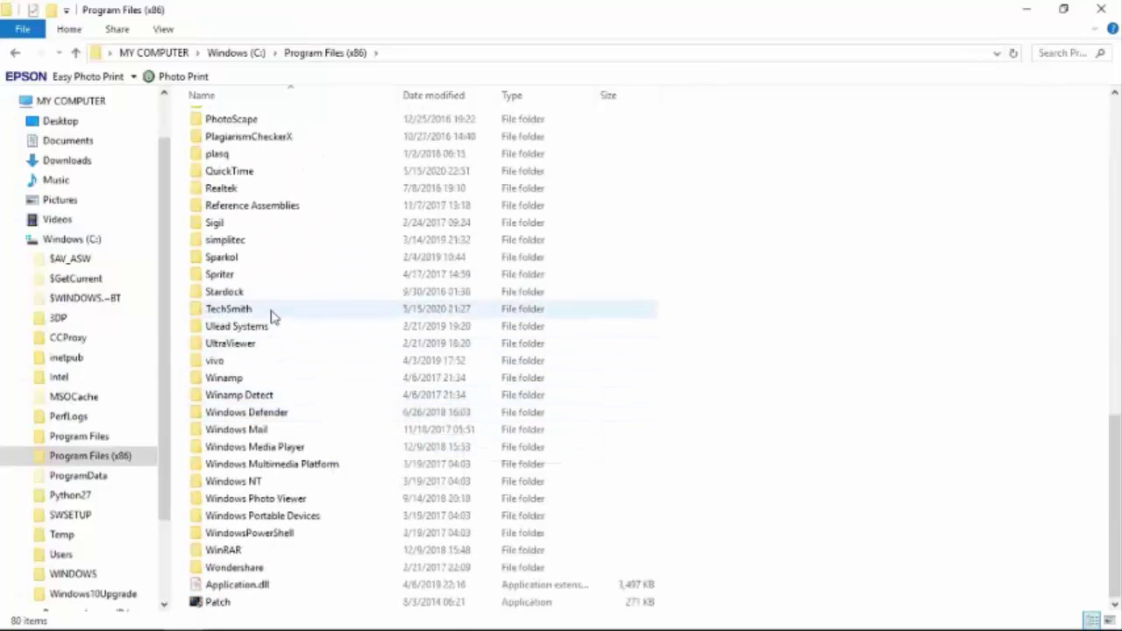
{"action": "double_click", "coordinate": [220, 316]}
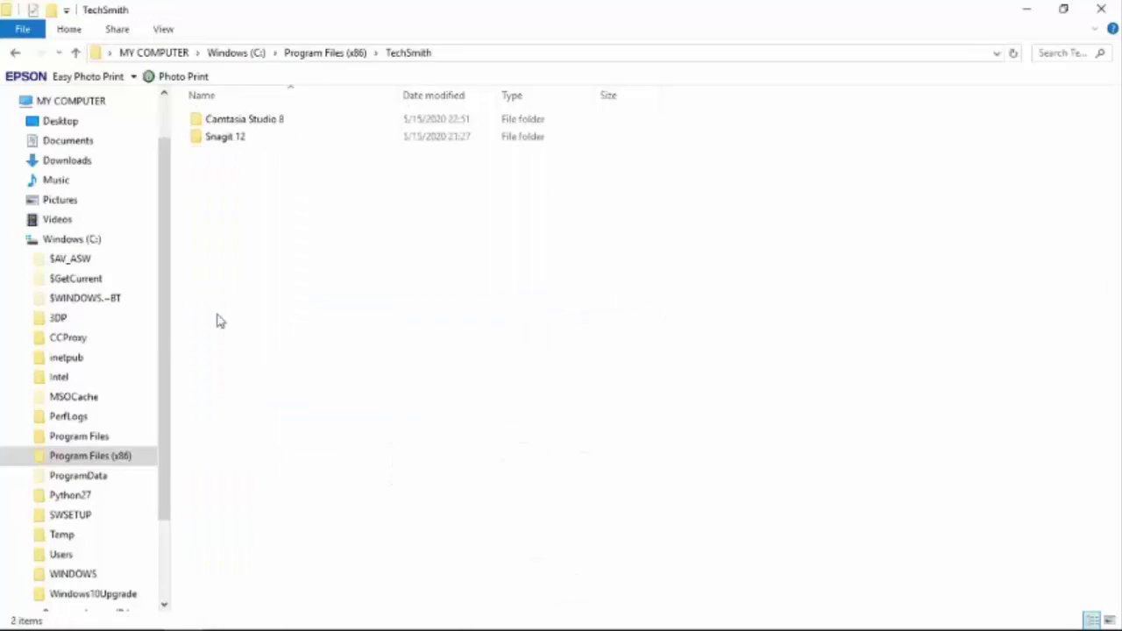
{"action": "double_click", "coordinate": [253, 120]}
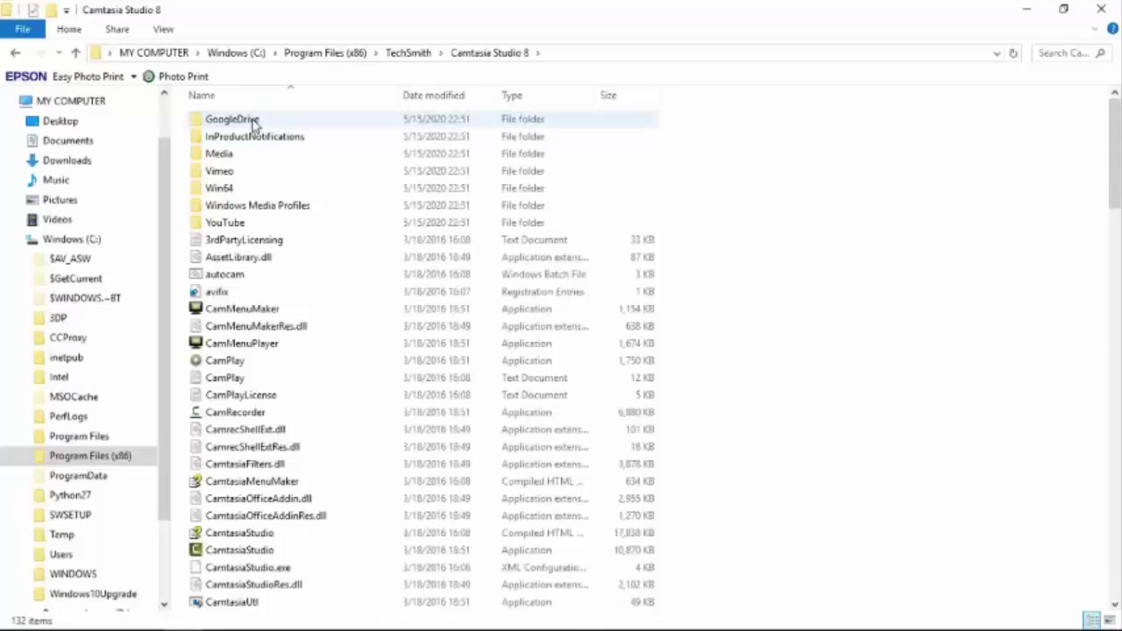
- Paste the copied Patch_DownLoadLy.iR file into the Camtasia Studio 8 folder, replacing the existing file with administrator permission
{"action": "right_click", "coordinate": [785, 349]}
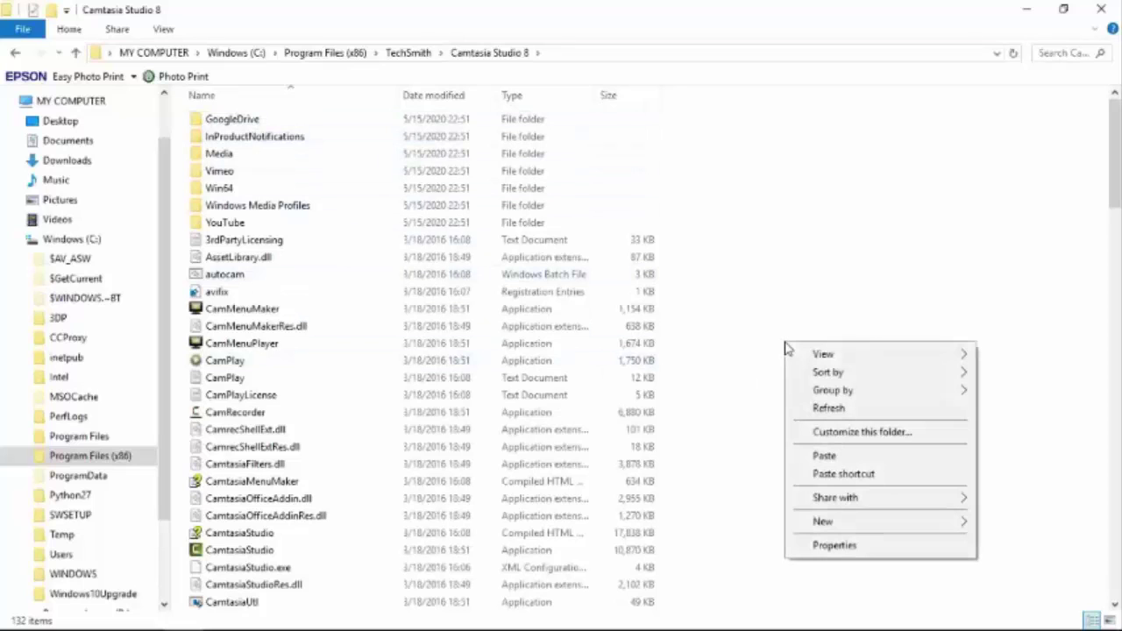
{"action": "left_click", "coordinate": [837, 458]}
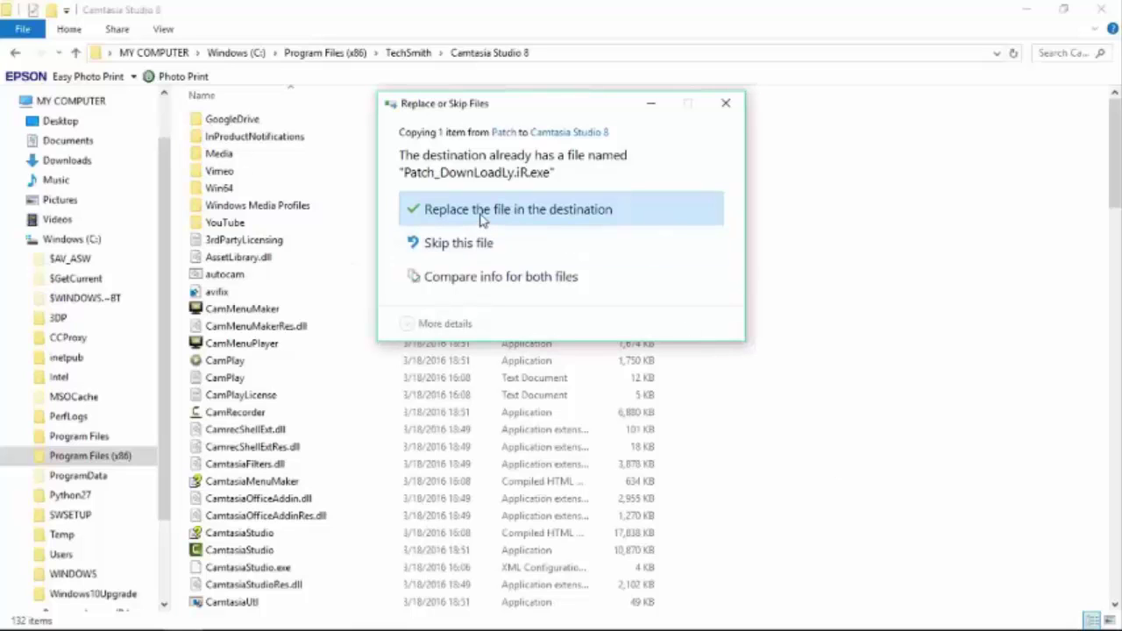
{"action": "left_click", "coordinate": [481, 210]}
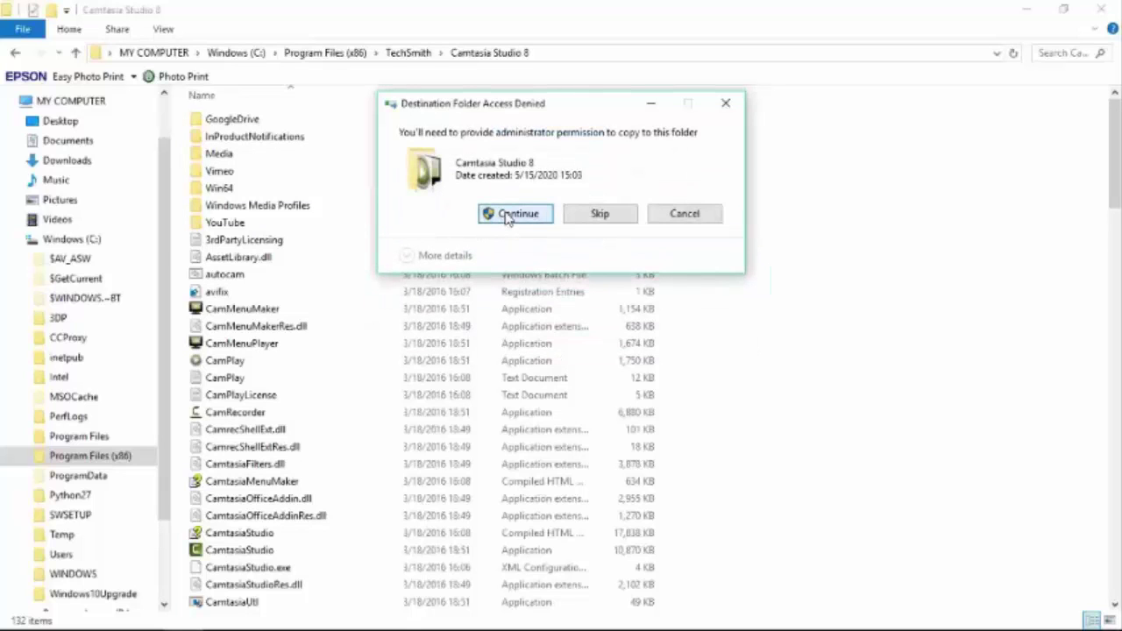
{"action": "left_click", "coordinate": [512, 216]}
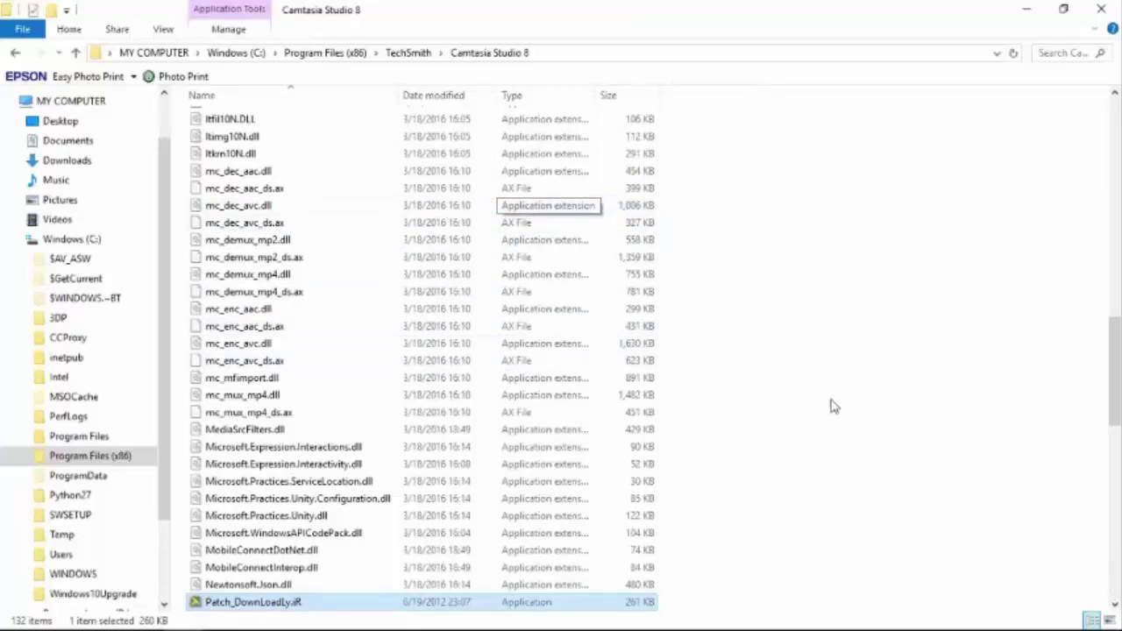
{"action": "scroll", "coordinate": [833, 404], "scroll_direction": "down", "scroll_amount": 2}
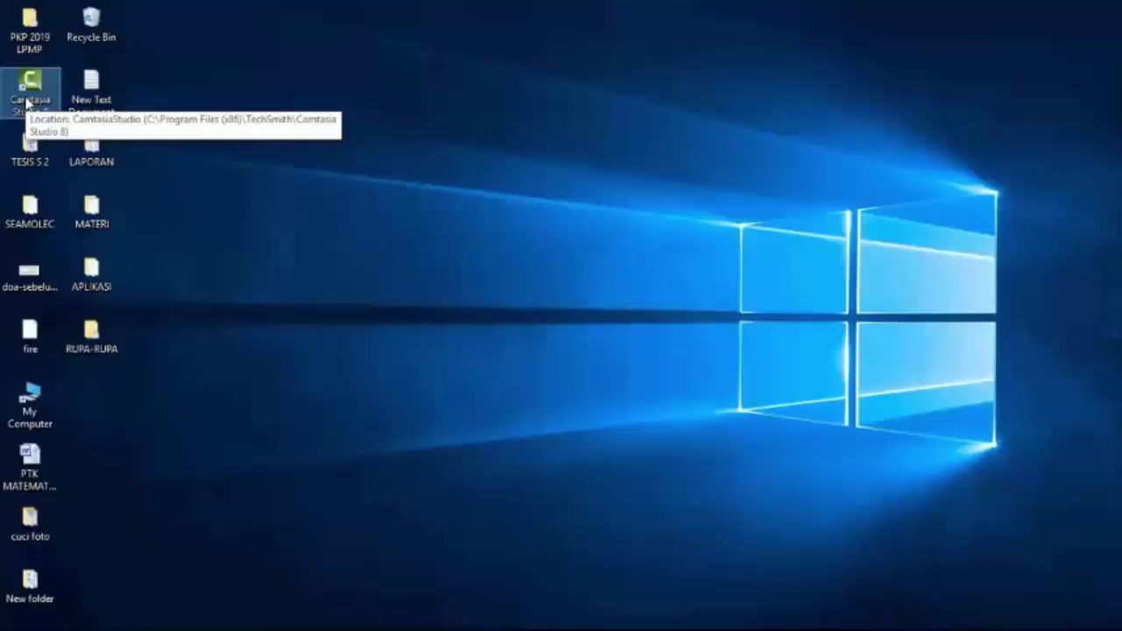
- Launch Camtasia Studio 8 from its desktop shortcut and maximise its window
{"action": "double_click", "coordinate": [29, 102]}
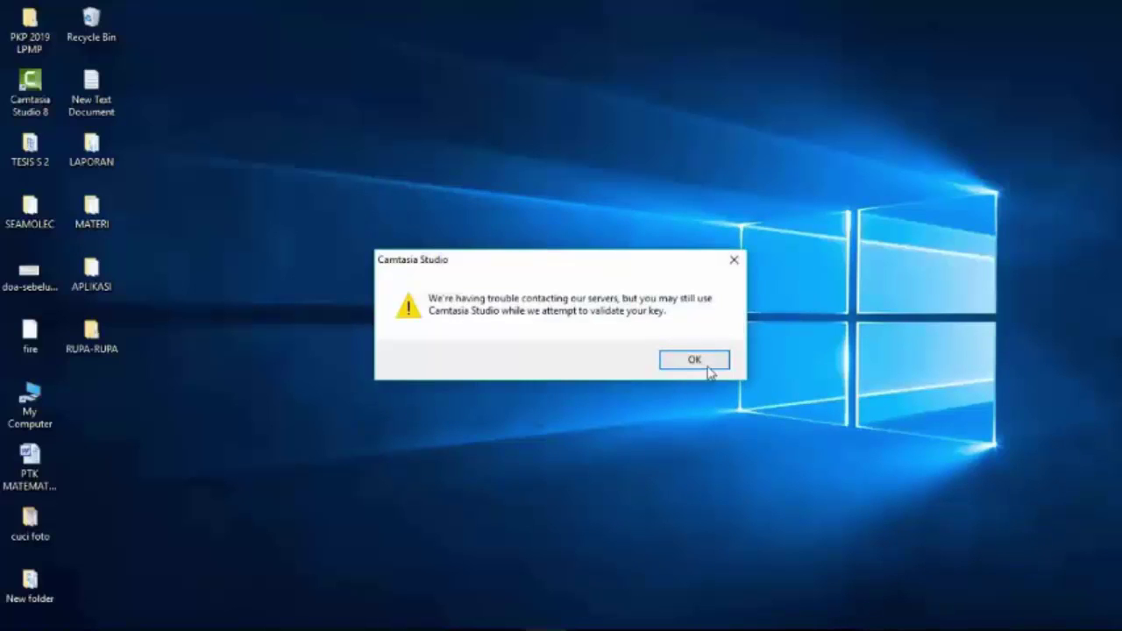
{"action": "left_click", "coordinate": [694, 360]}
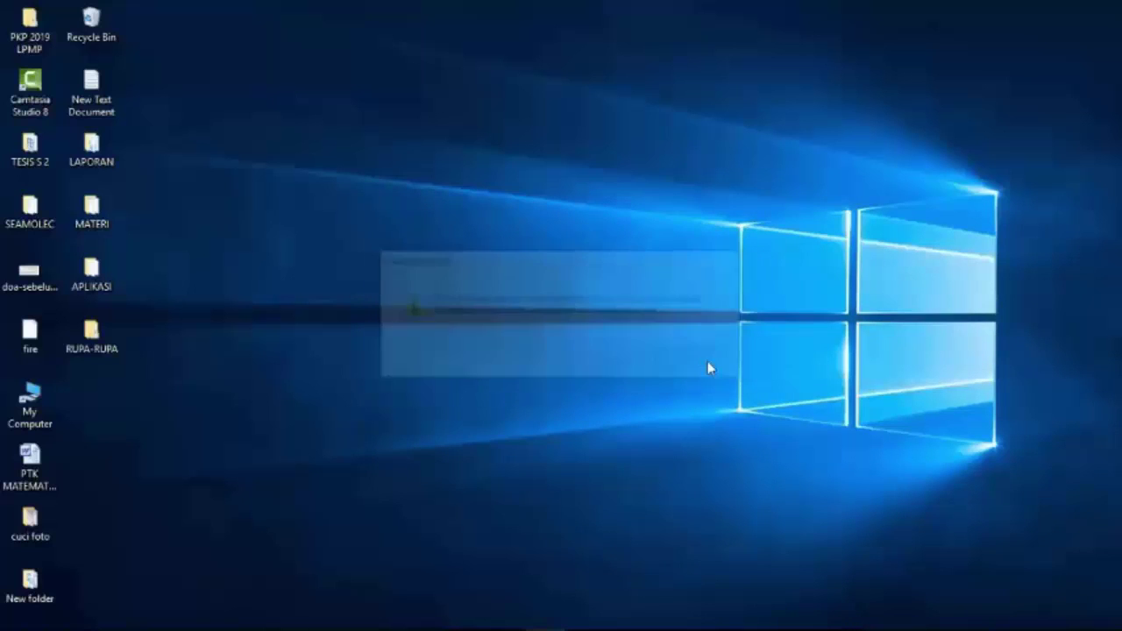
{"action": "mouse_move", "coordinate": [552, 619]}
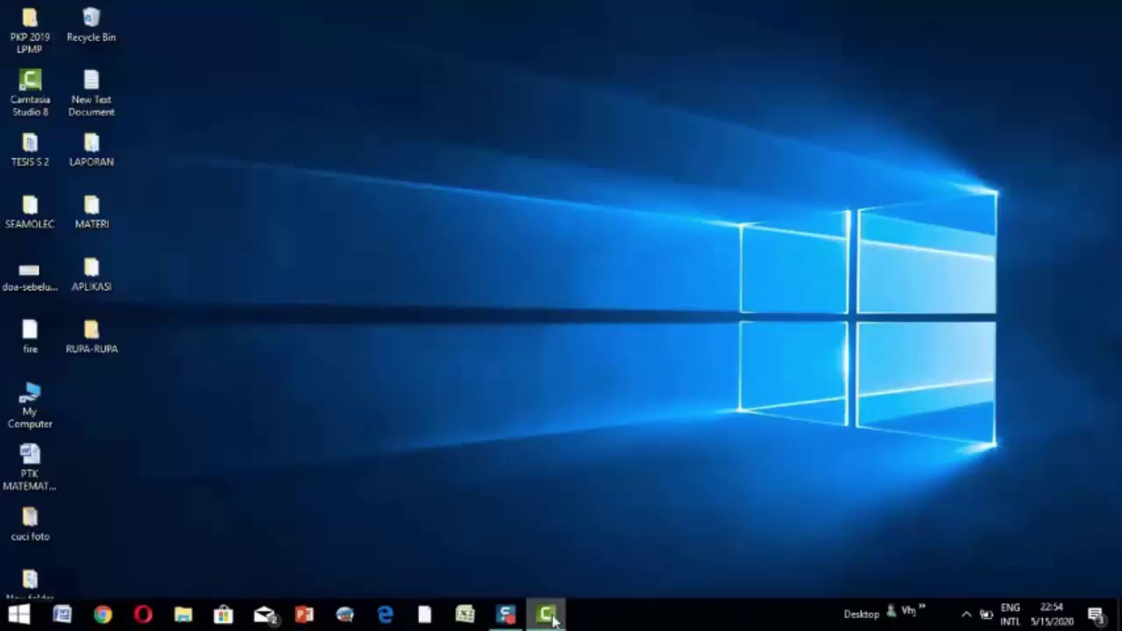
{"action": "left_click", "coordinate": [553, 618]}
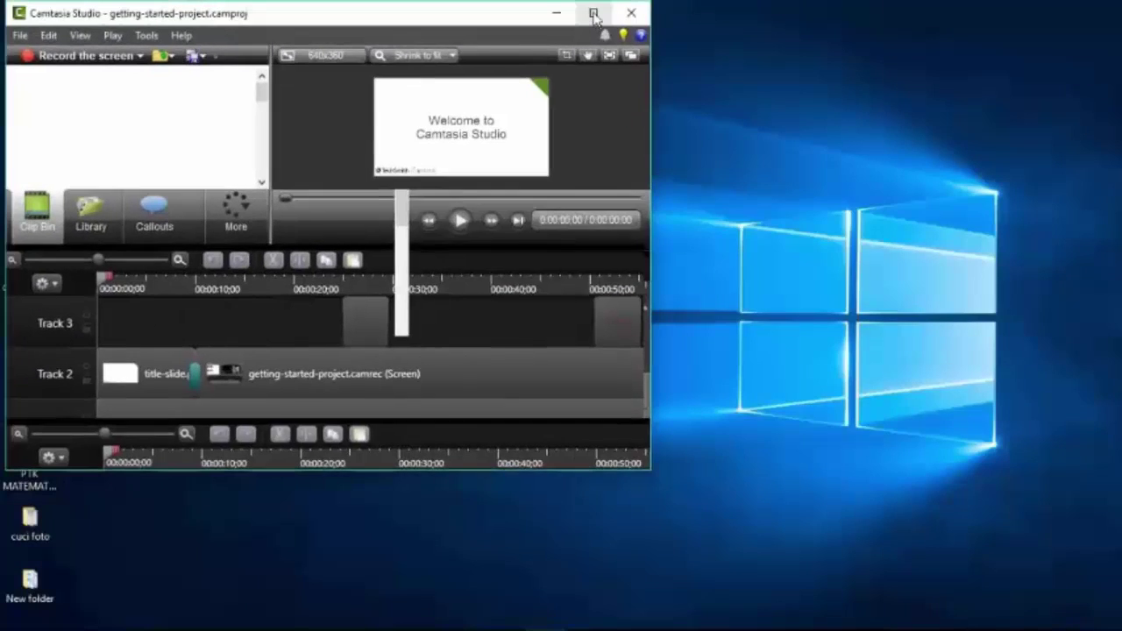
{"action": "left_click", "coordinate": [594, 14]}
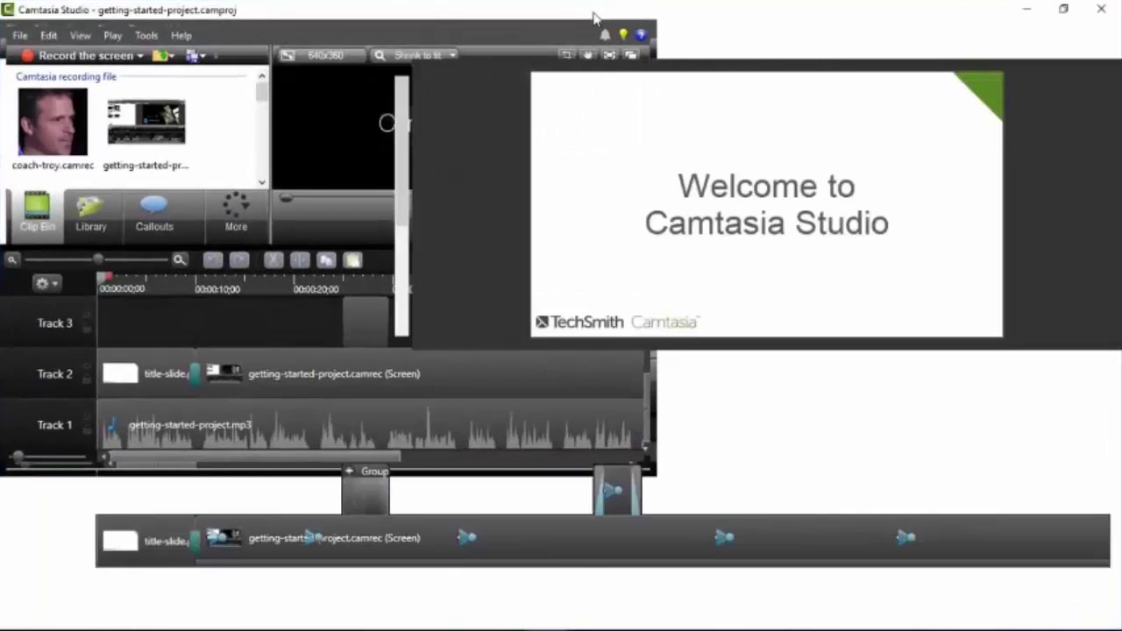